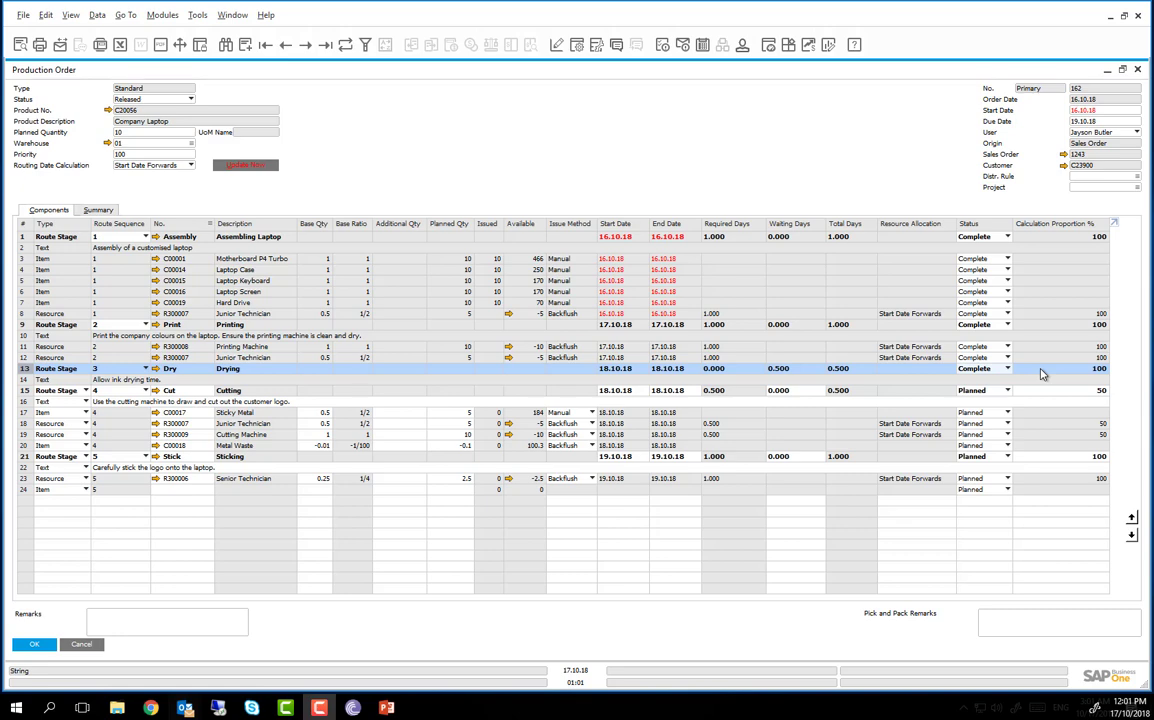
- Change the Cutting route stage (row 15) status to In Progress and save order 162
left_click(985, 390)
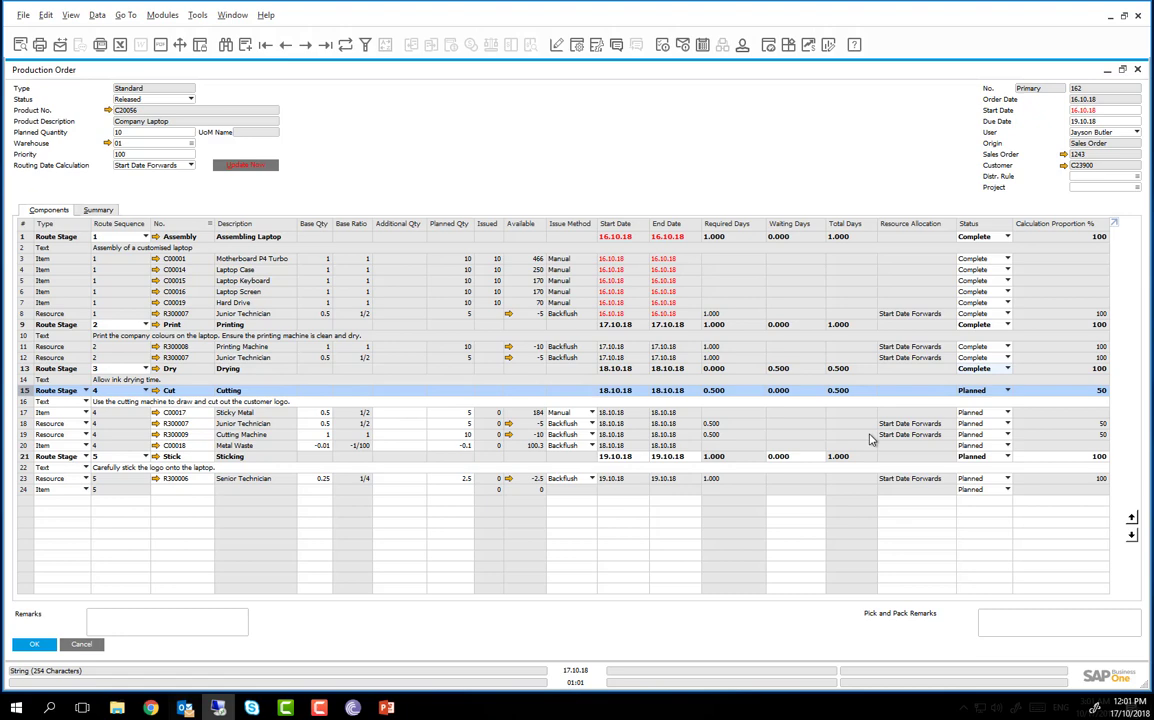
left_click(990, 390)
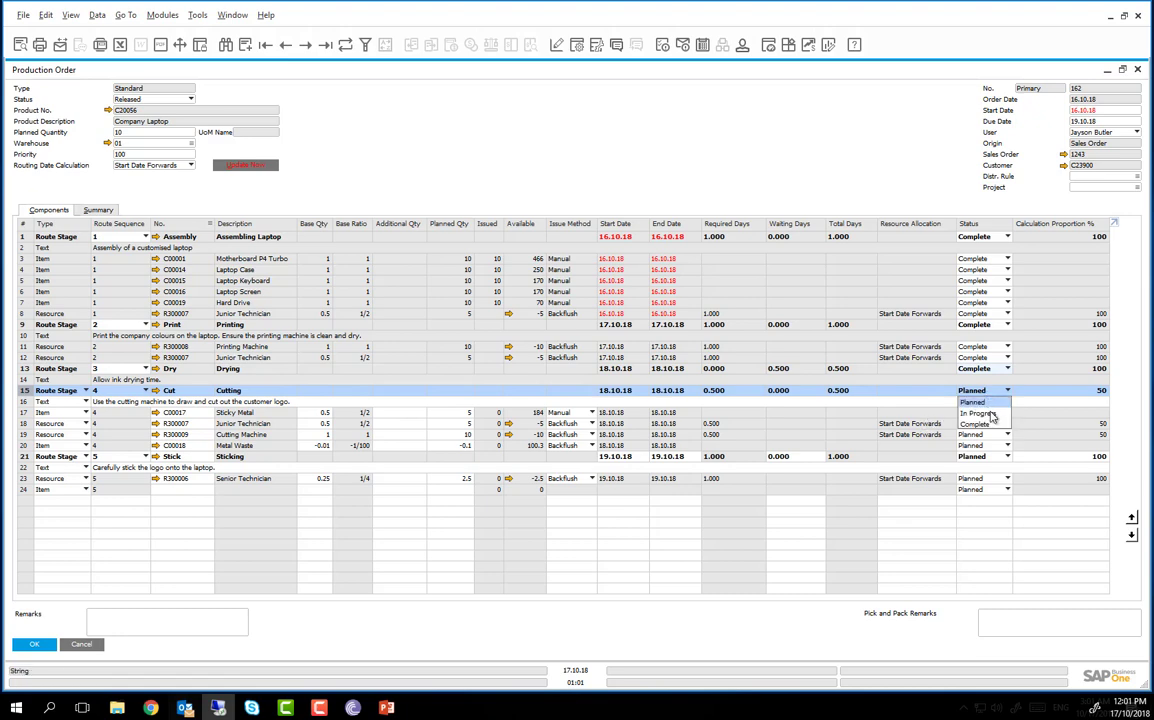
left_click(994, 414)
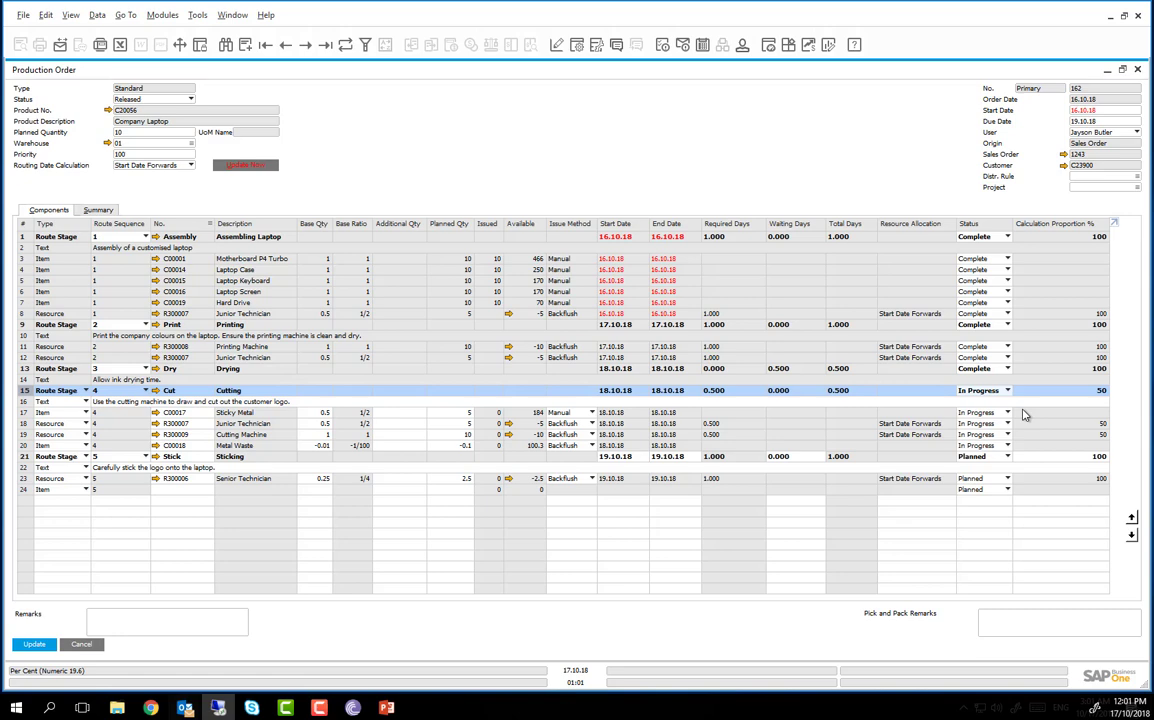
key("Return")
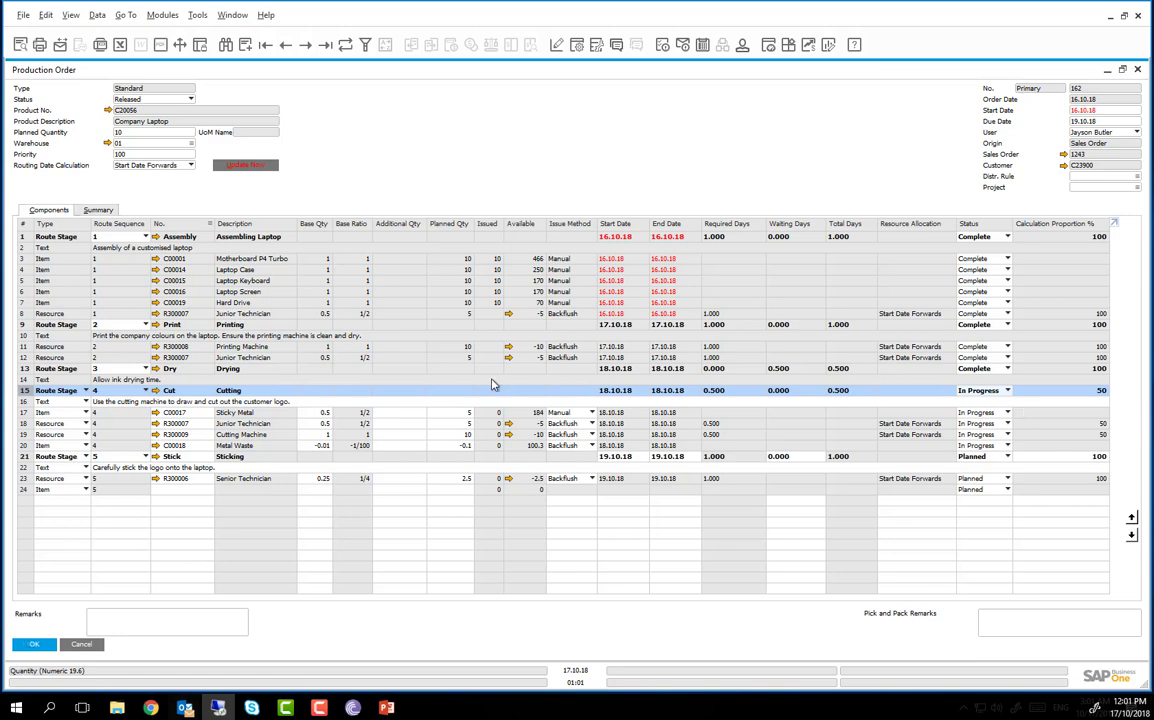
- Issue components for order 162 filtered to In Progress status, listing 5 Sticky Metal (C00017)
right_click(491, 383)
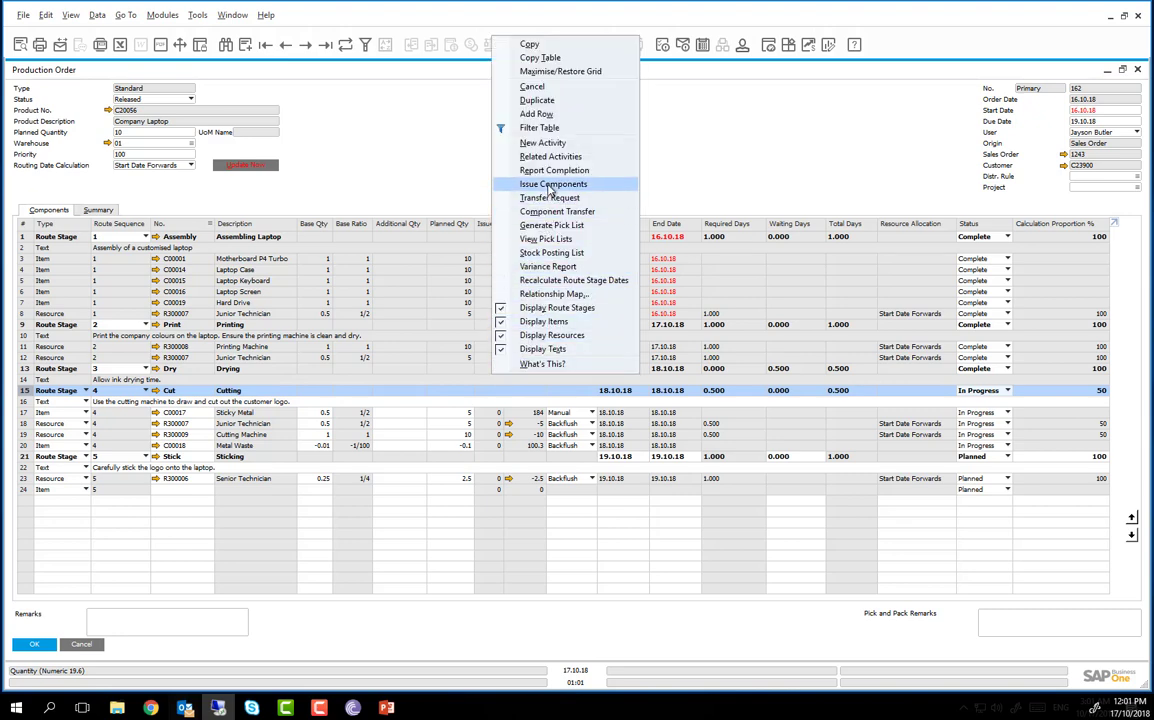
left_click(550, 185)
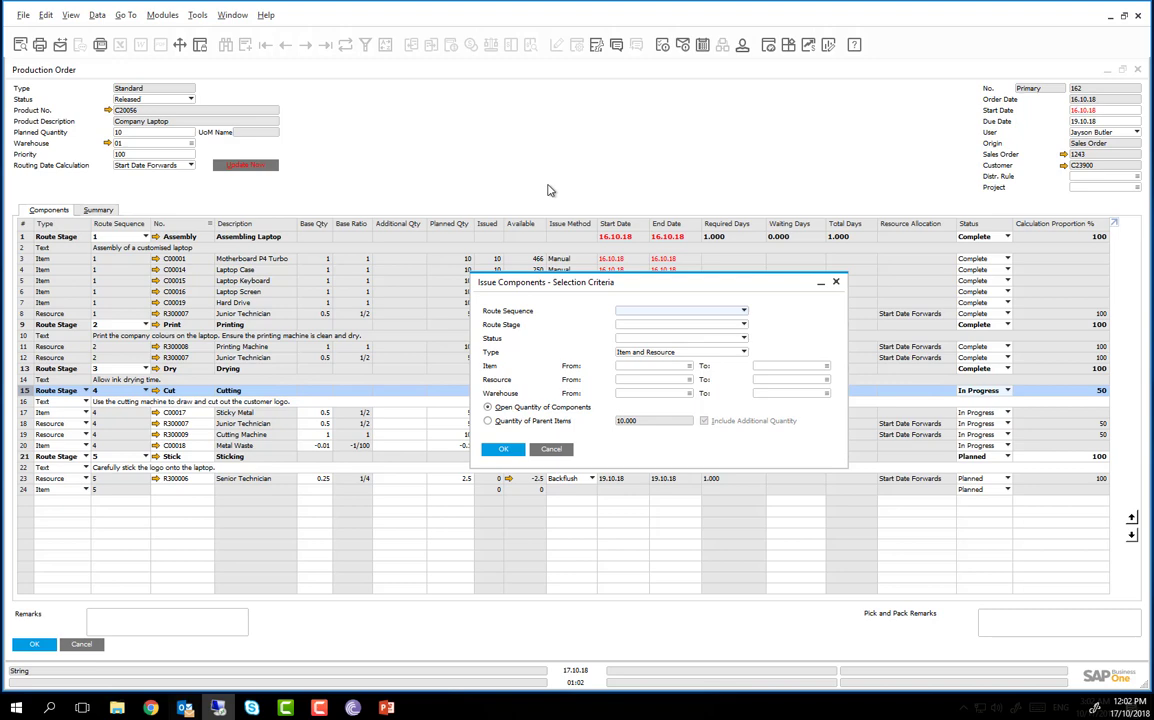
left_click(740, 338)
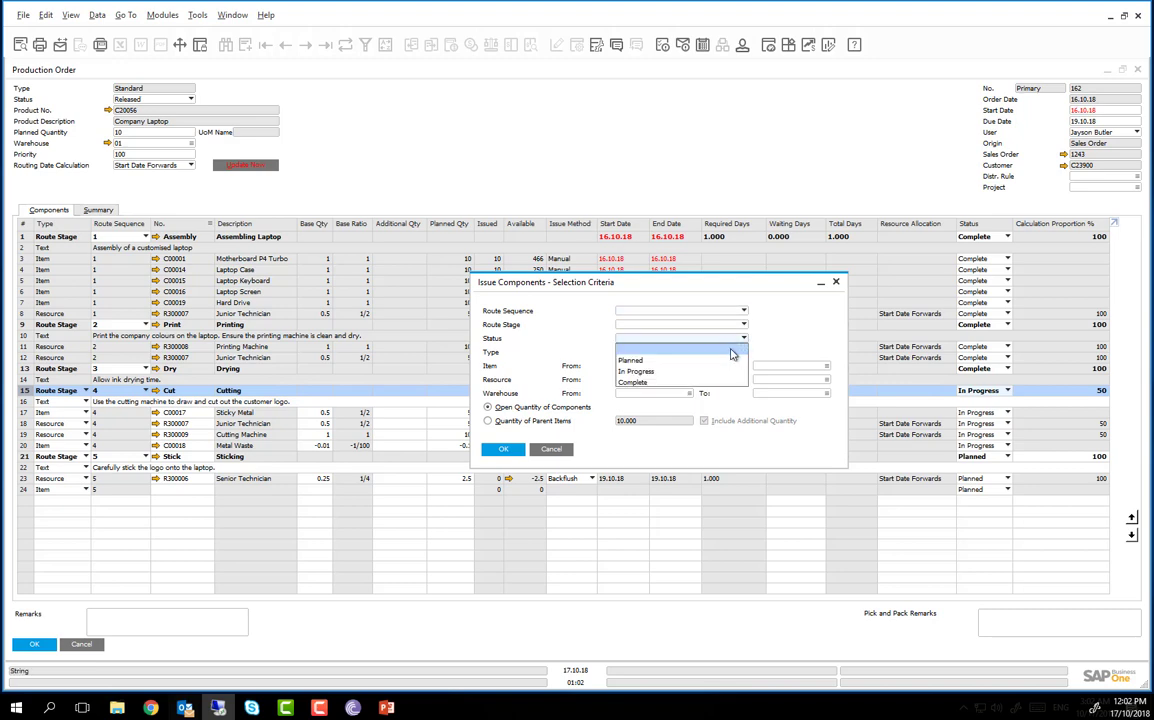
left_click(724, 372)
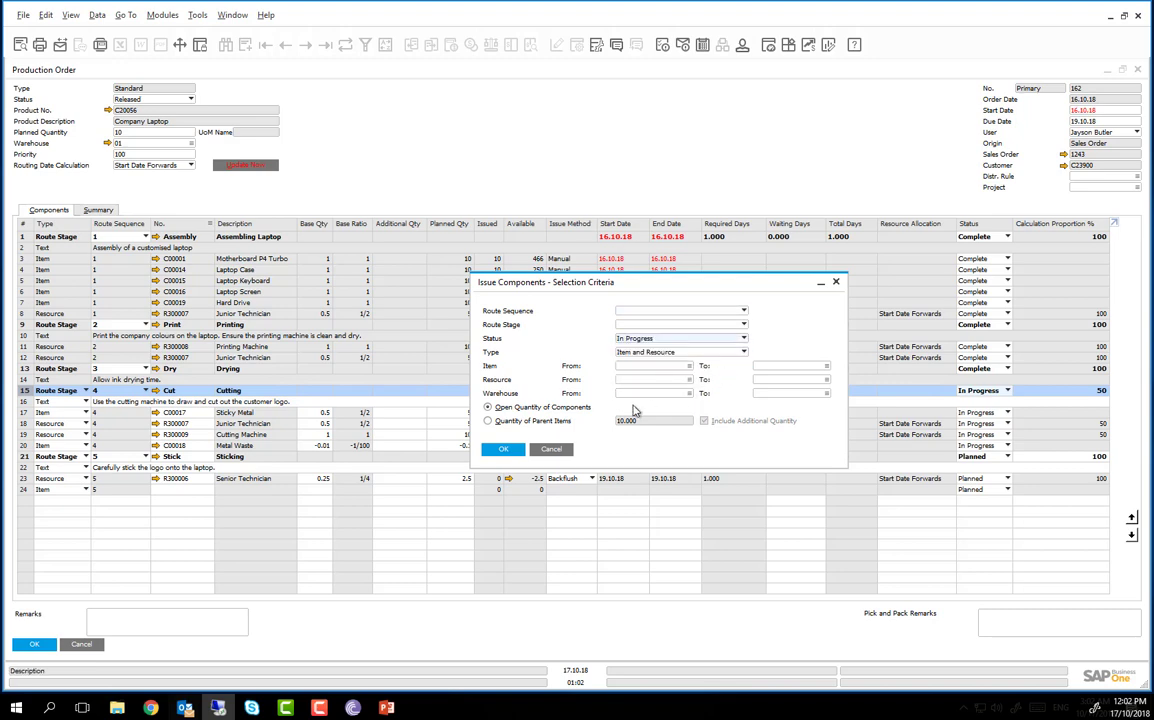
left_click(505, 449)
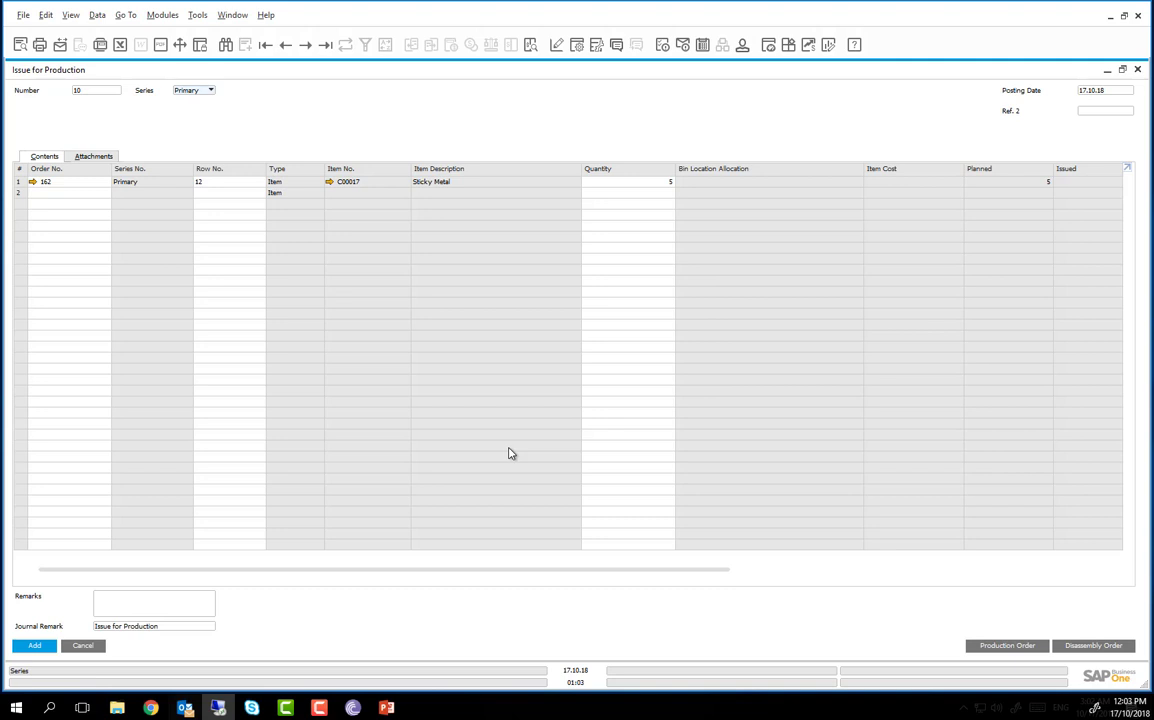
- Add the Issue for Production for 5 Sticky Metal and confirm the warning
key("Return")
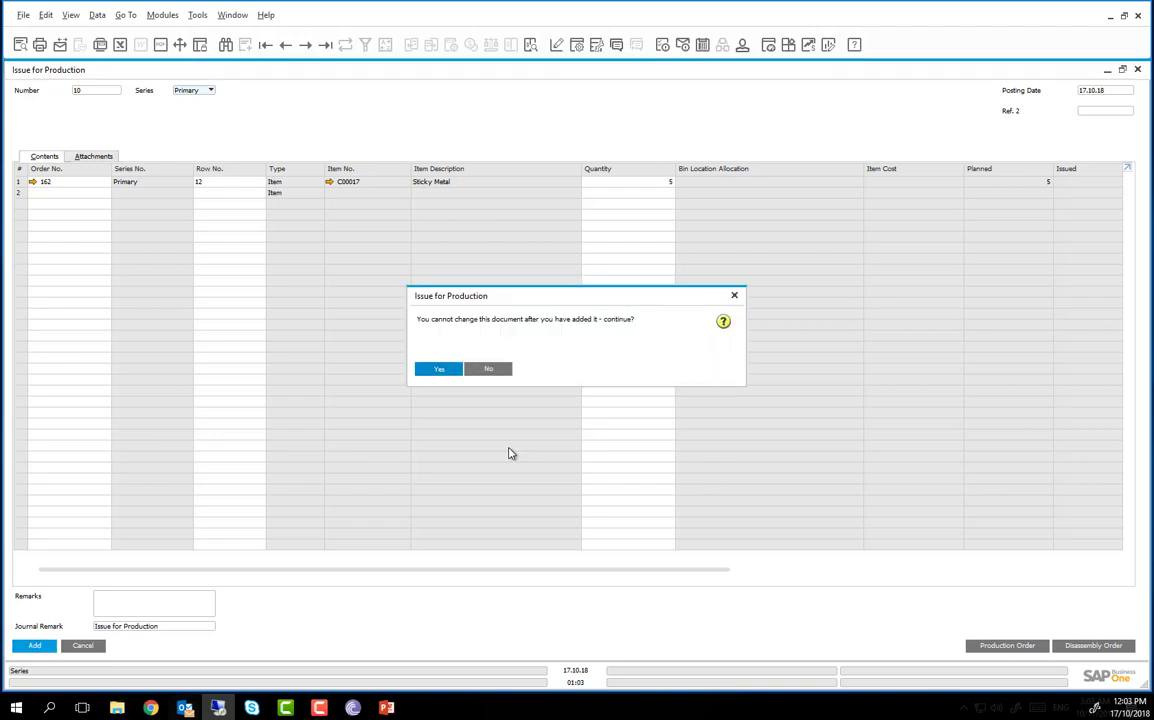
key("Return")
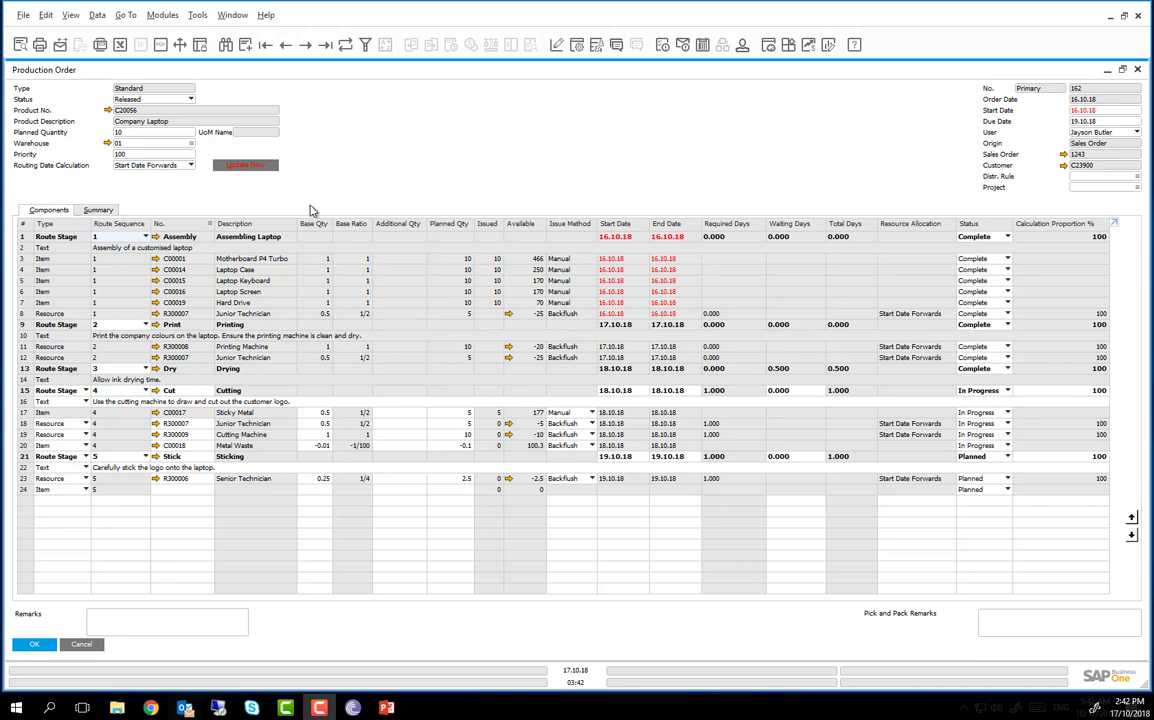
- Update the stage dates, then raise Sticky Metal's planned quantity to 6 and save order 162
left_click(260, 165)
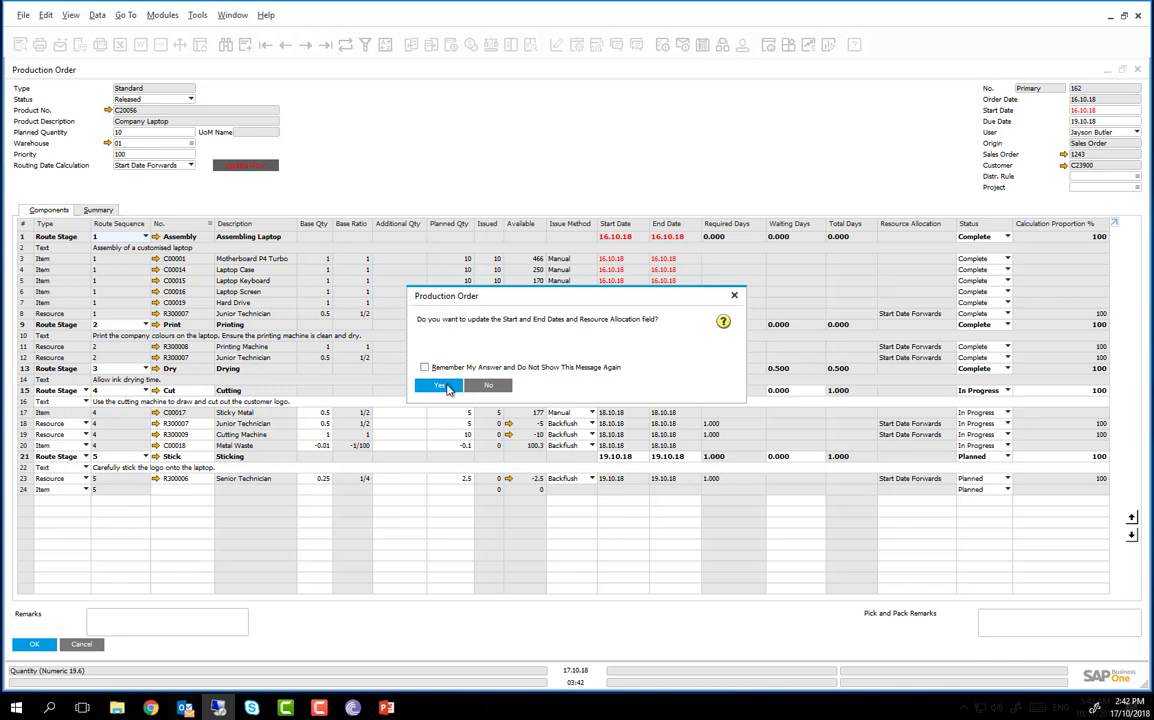
left_click(446, 387)
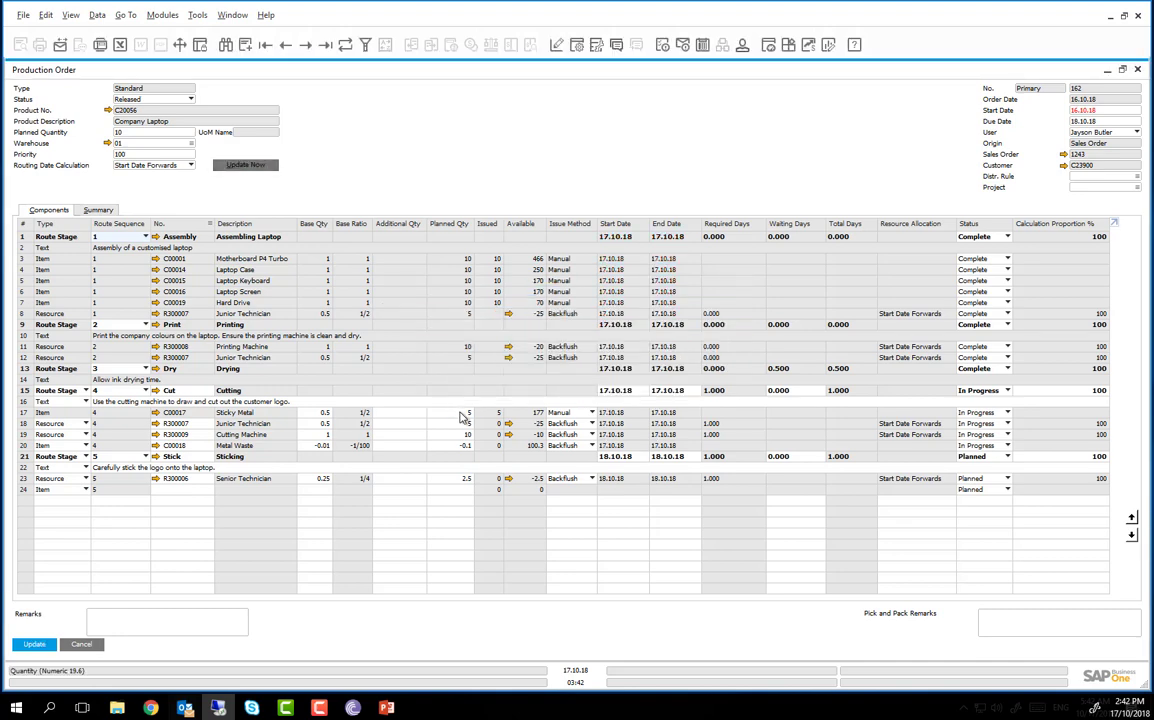
left_click(463, 413)
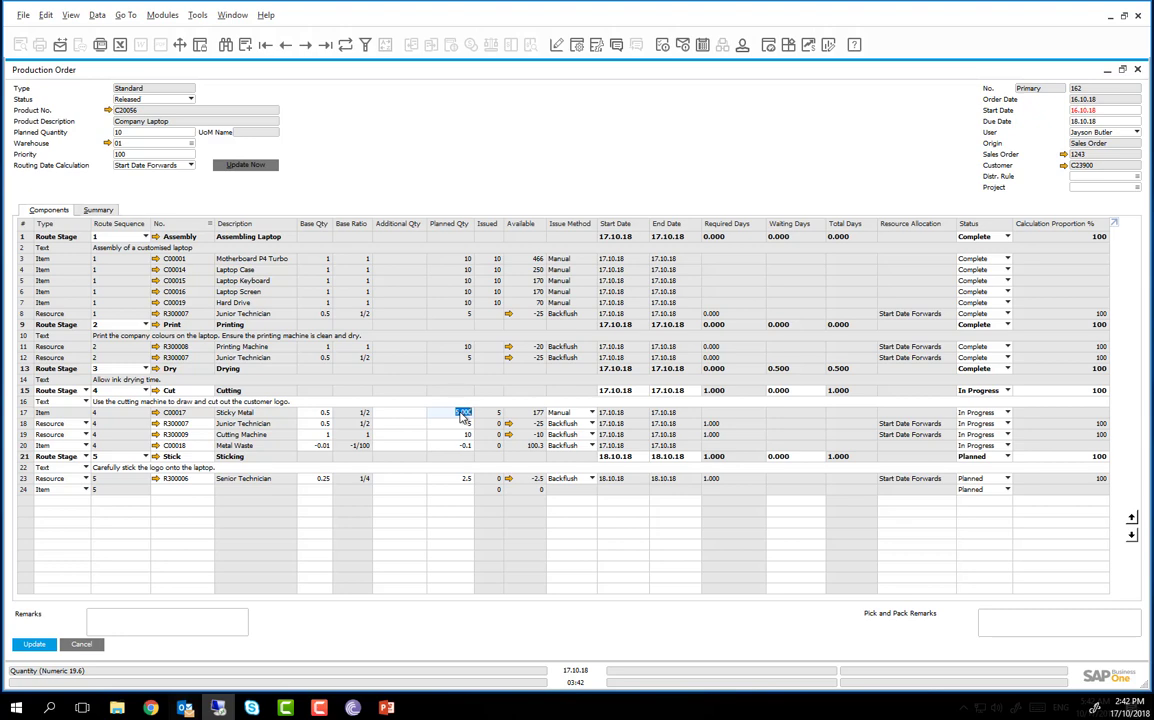
type("6")
key("Tab")
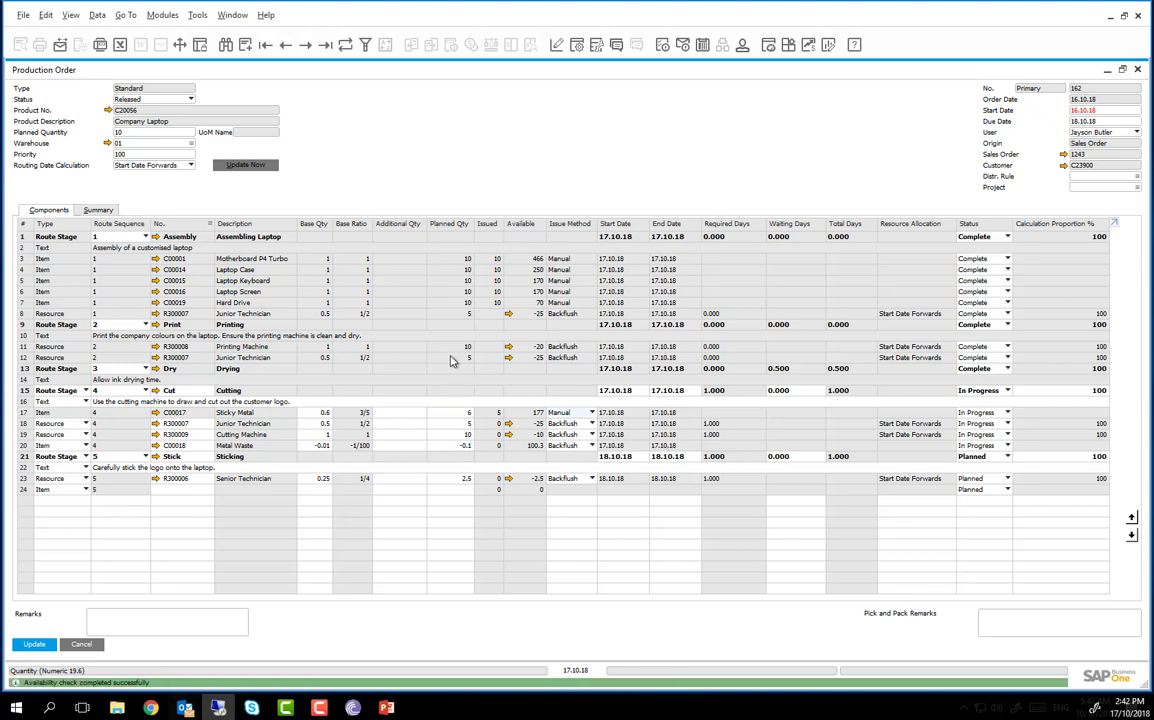
left_click(45, 649)
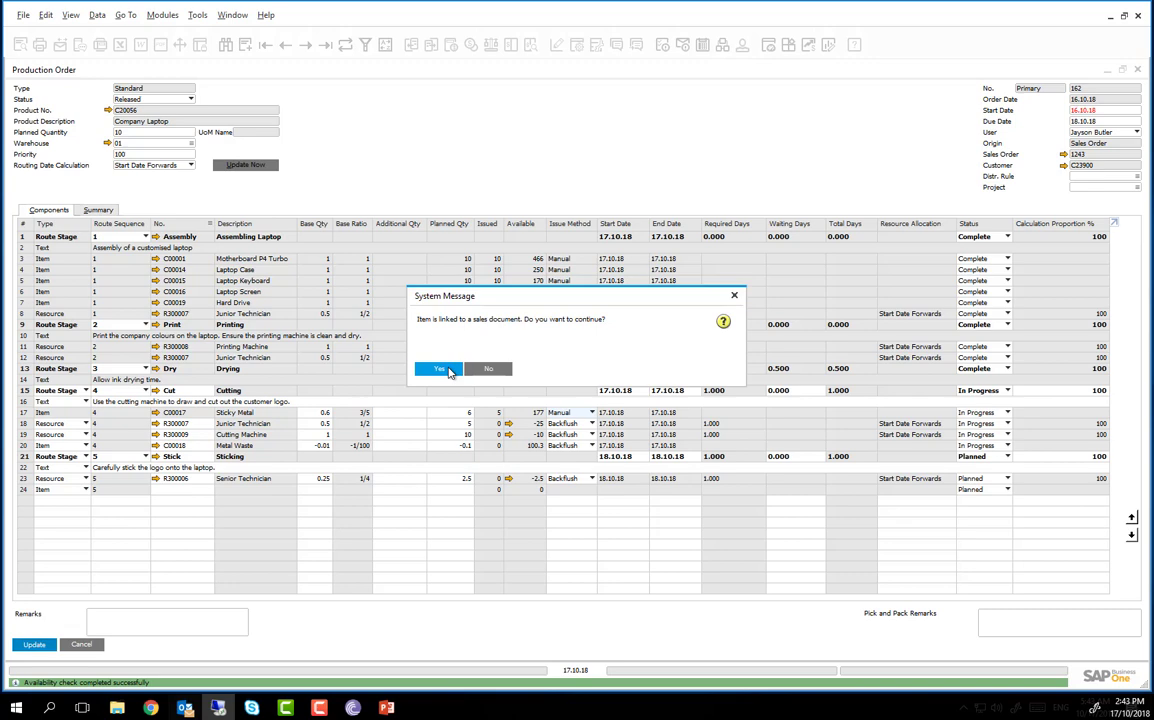
left_click(441, 369)
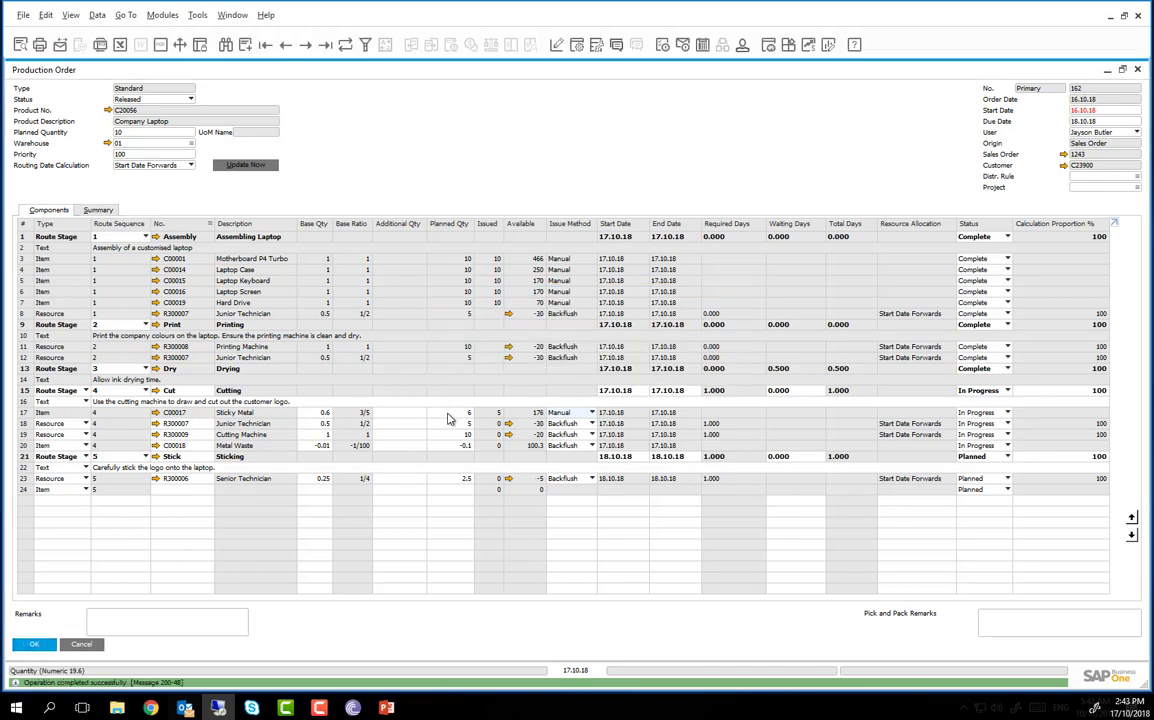
- Issue 1 more Sticky Metal for route sequence 4 - Cut as a second issue document
right_click(449, 413)
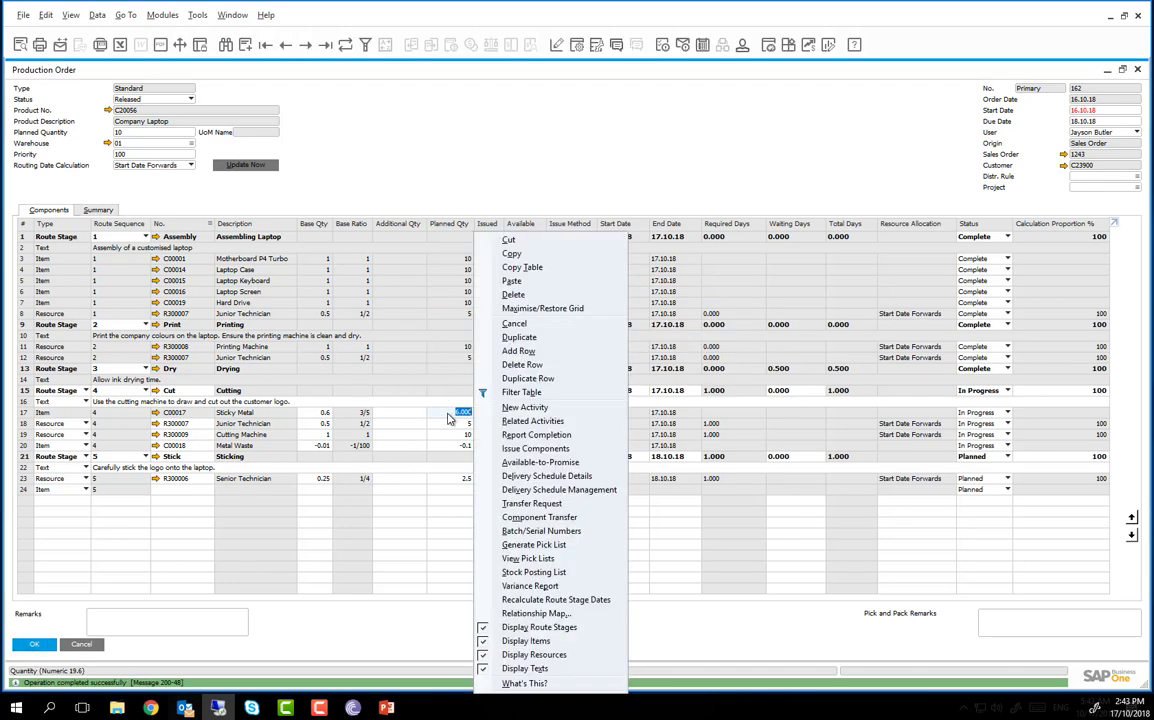
left_click(532, 449)
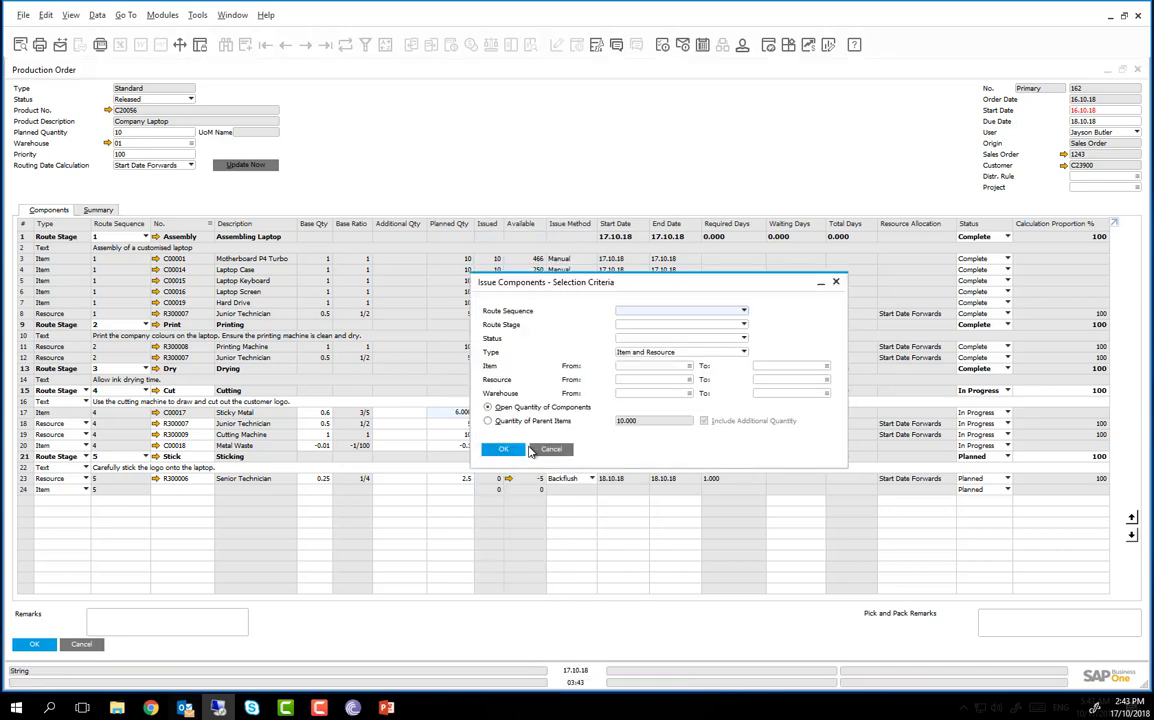
left_click(685, 312)
left_click(664, 366)
left_click(503, 450)
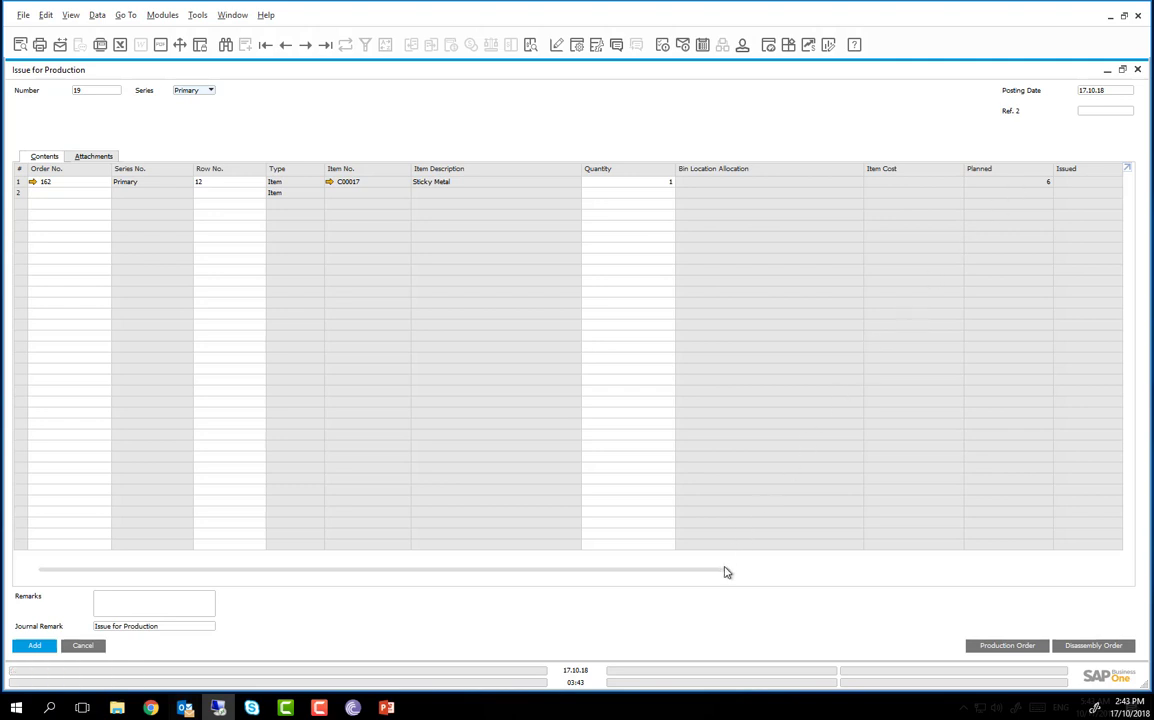
left_click_drag(727, 572, 772, 572)
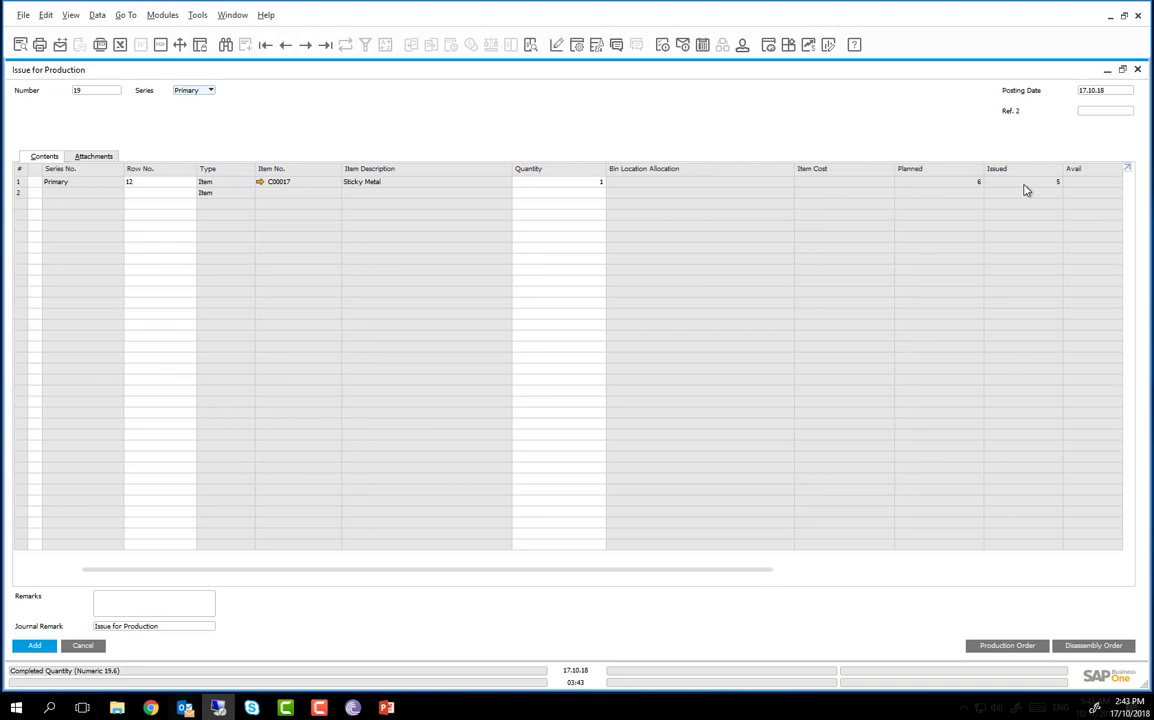
key("Return")
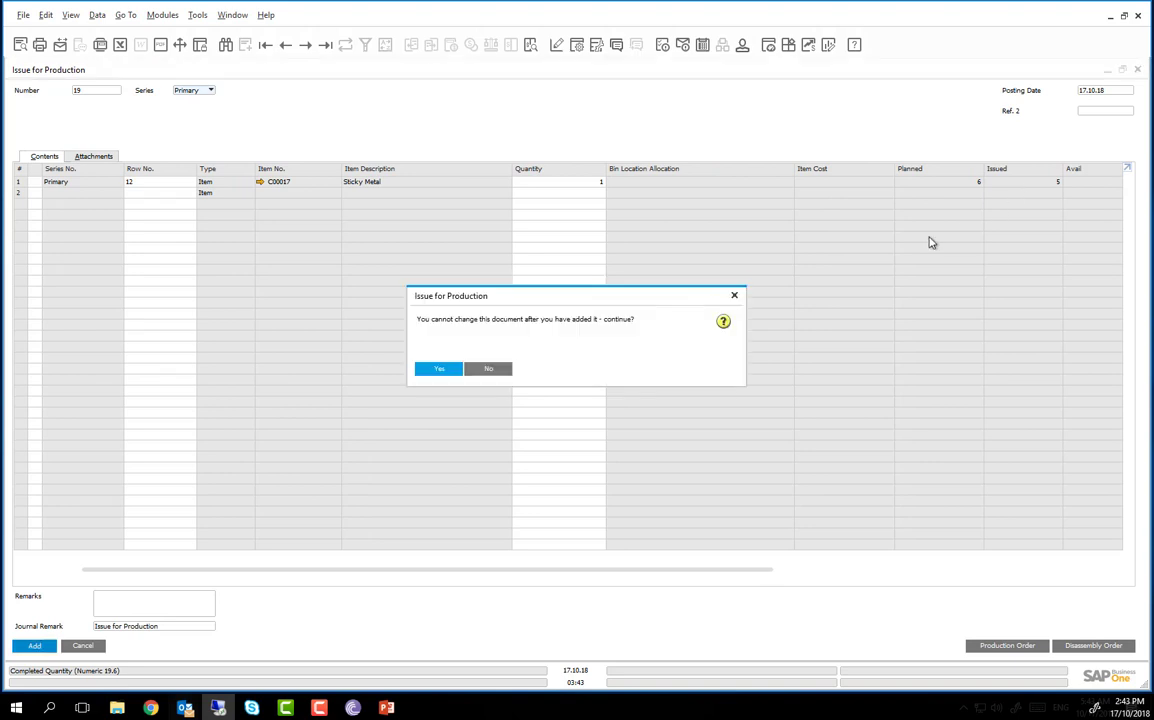
left_click(451, 372)
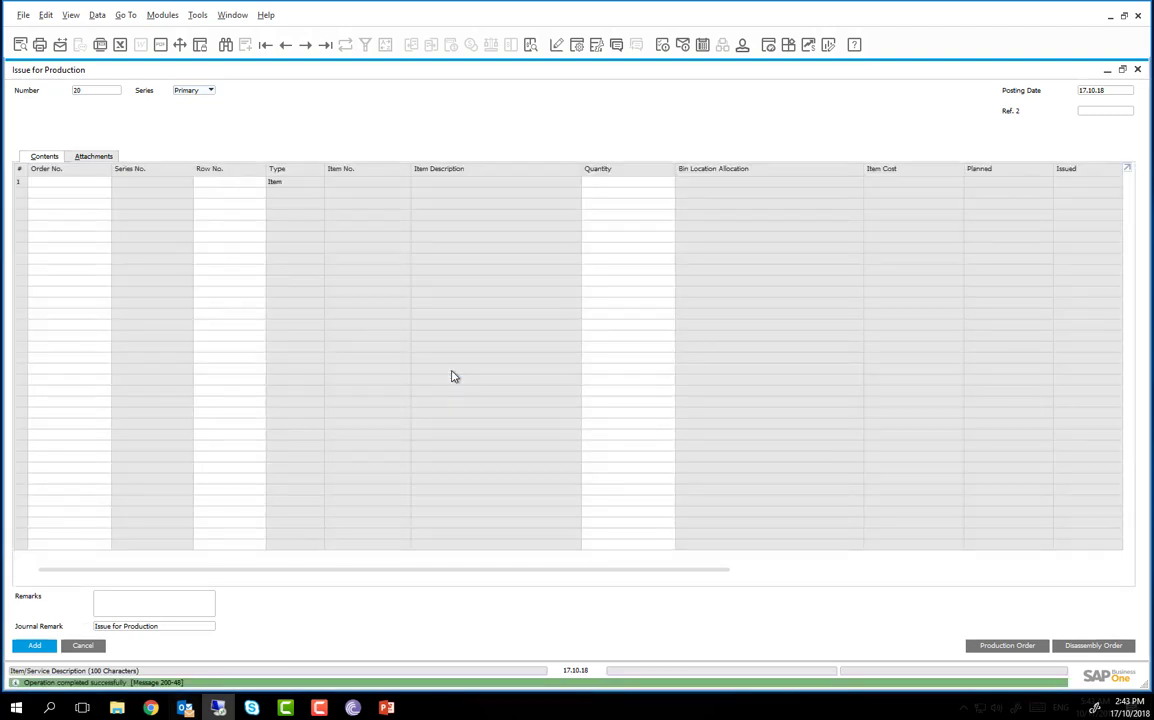
- Close the issue window and set the Cutting stage (row 15) status to Complete
left_click(1137, 70)
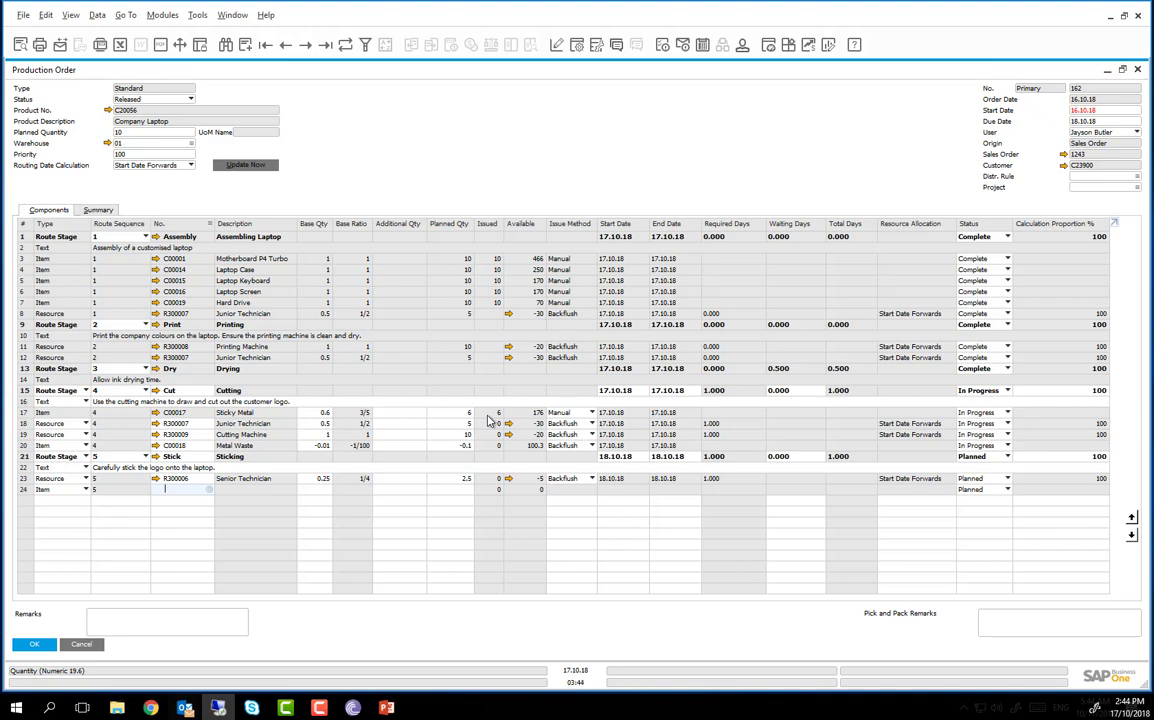
left_click(967, 393)
left_click(973, 430)
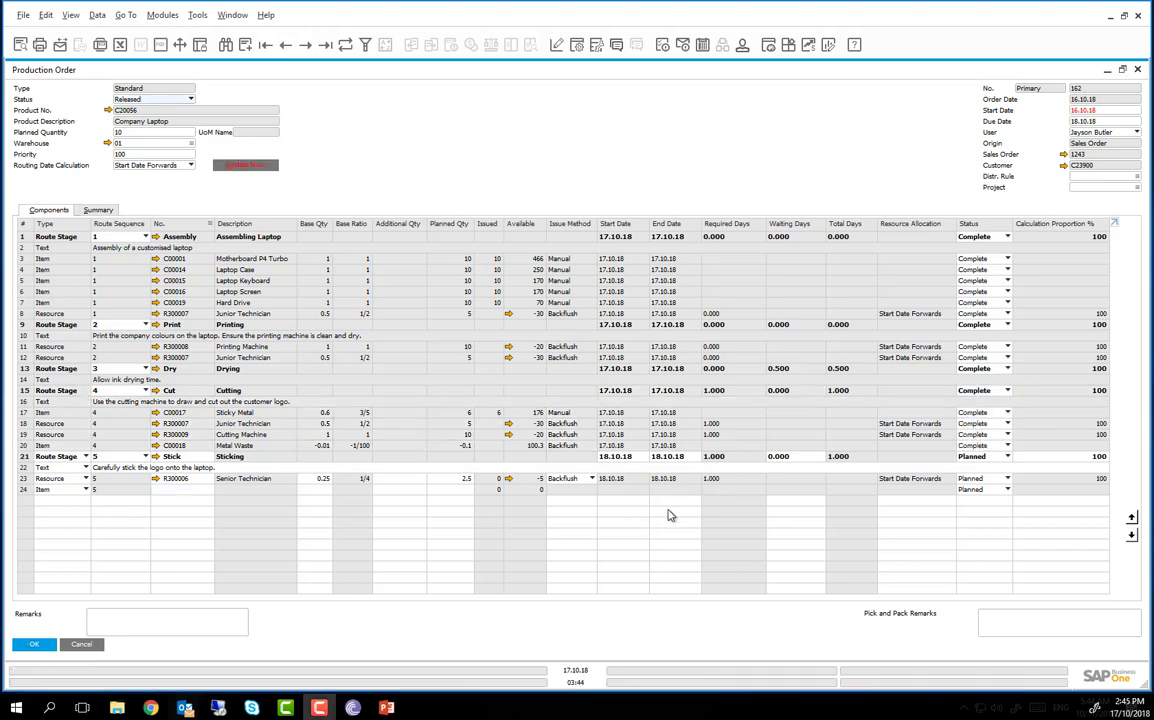
- Show the Summary tab and review the postings behind the GBP 3,066.80 actual item component cost
left_click(100, 212)
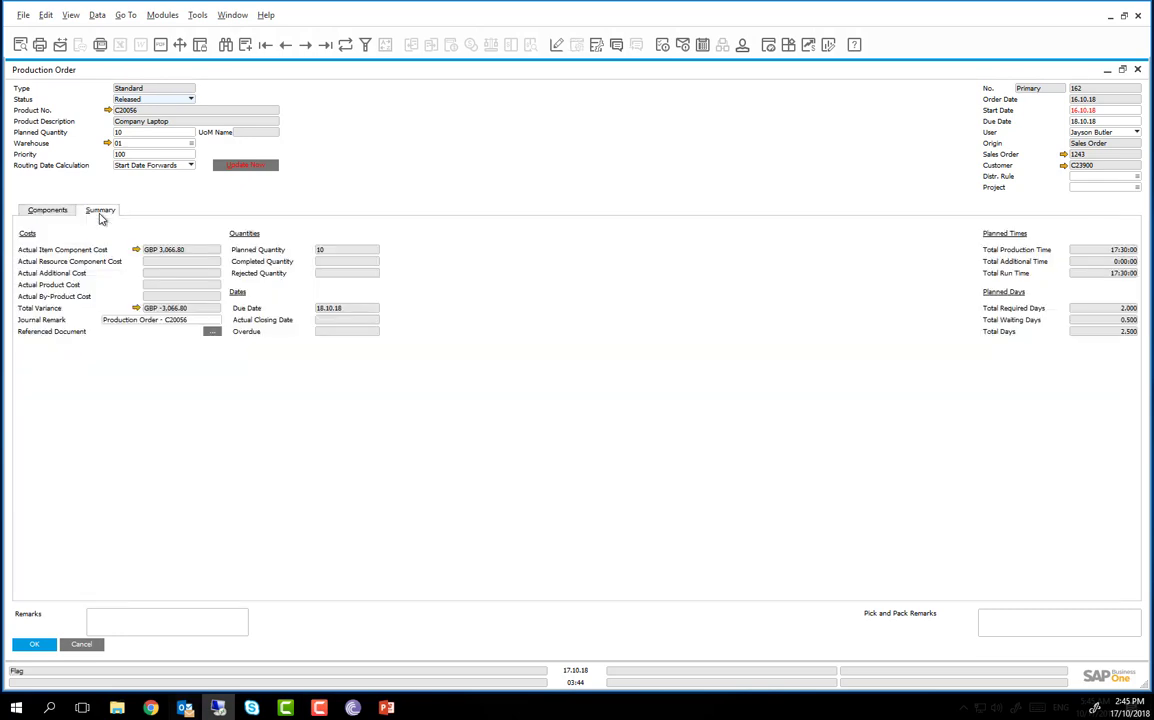
left_click(136, 250)
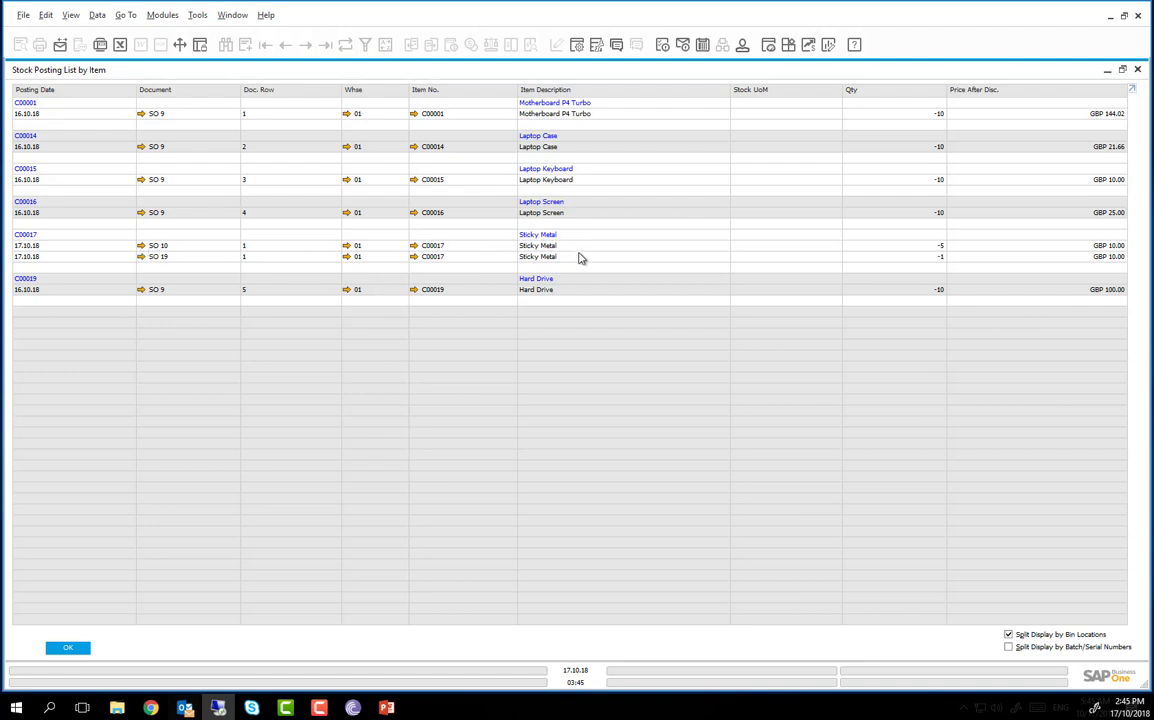
key("Escape")
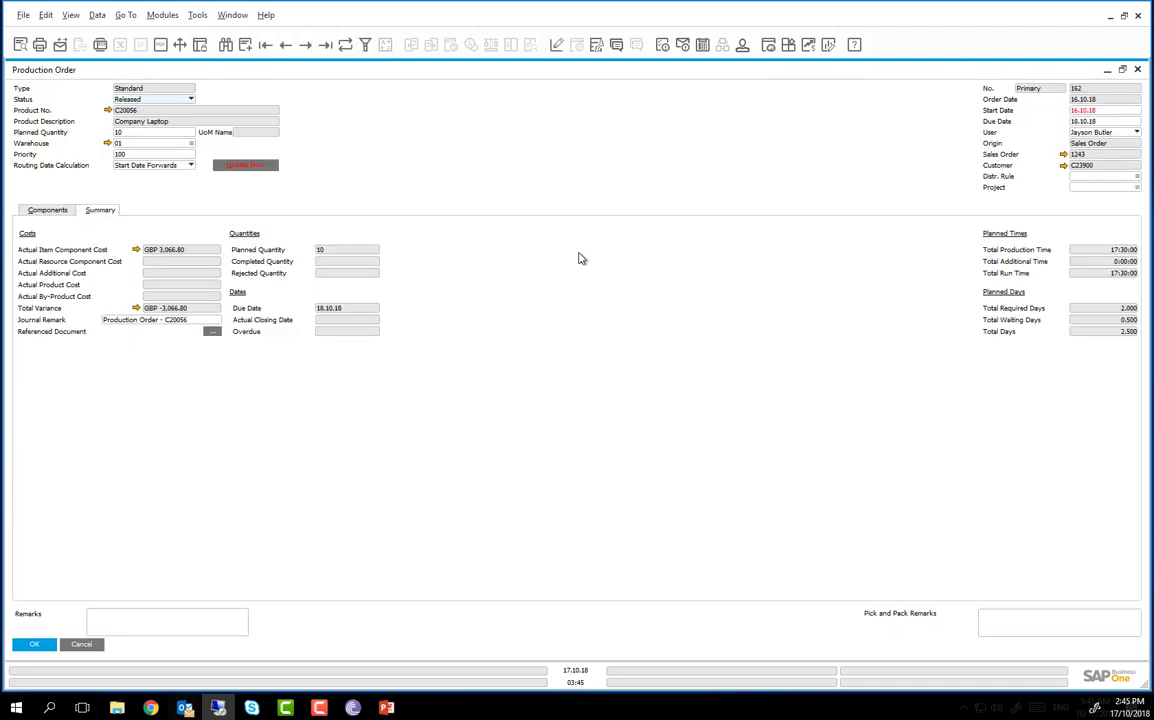